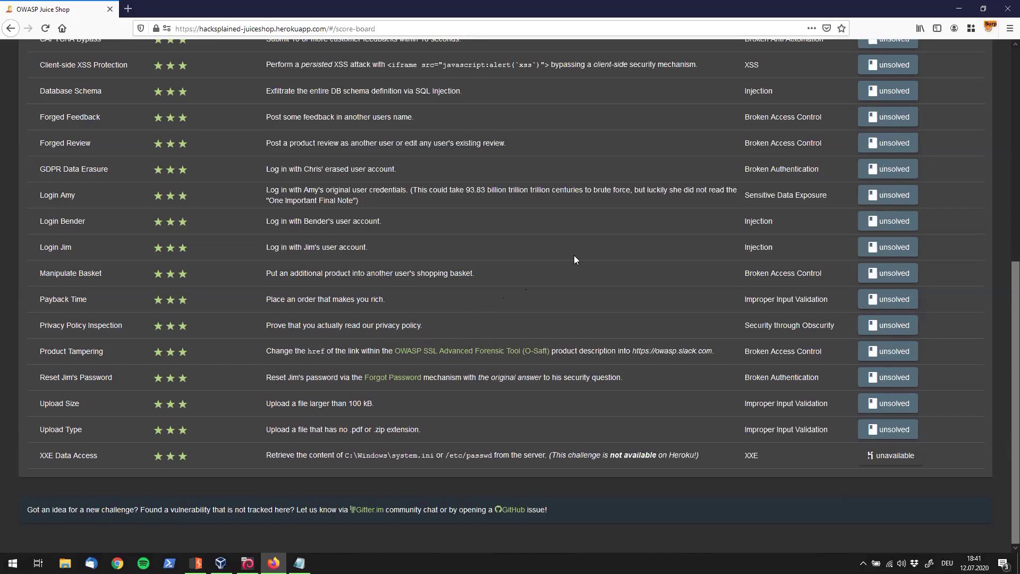
pyautogui.scroll(10, 622, 259)
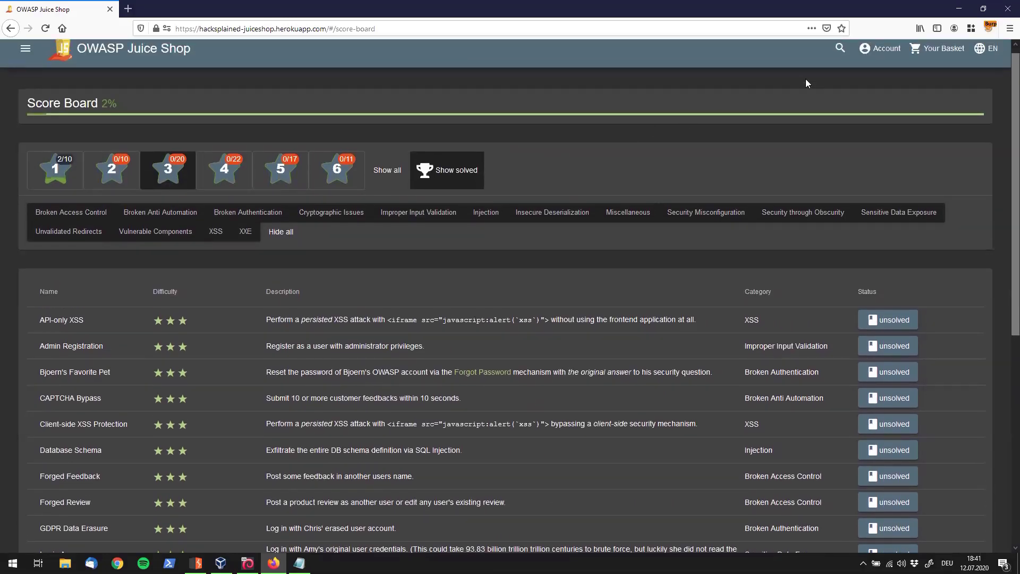
# - Bring up the account's Privacy & Security options from the Score Board header
pyautogui.click(882, 54)
pyautogui.moveTo(915, 128)
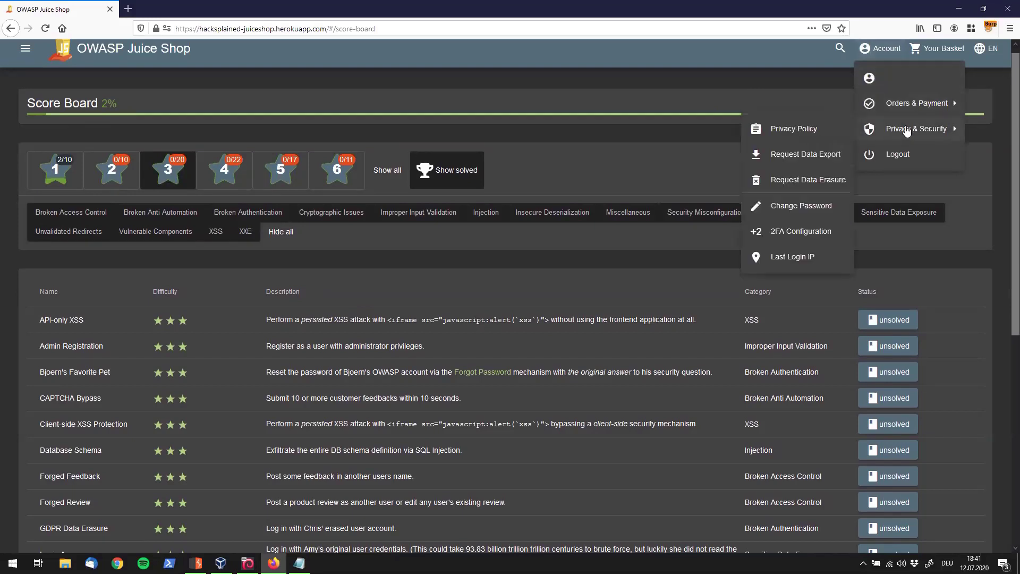
# - Navigate to the Privacy Policy page from the Privacy & Security submenu
pyautogui.click(813, 133)
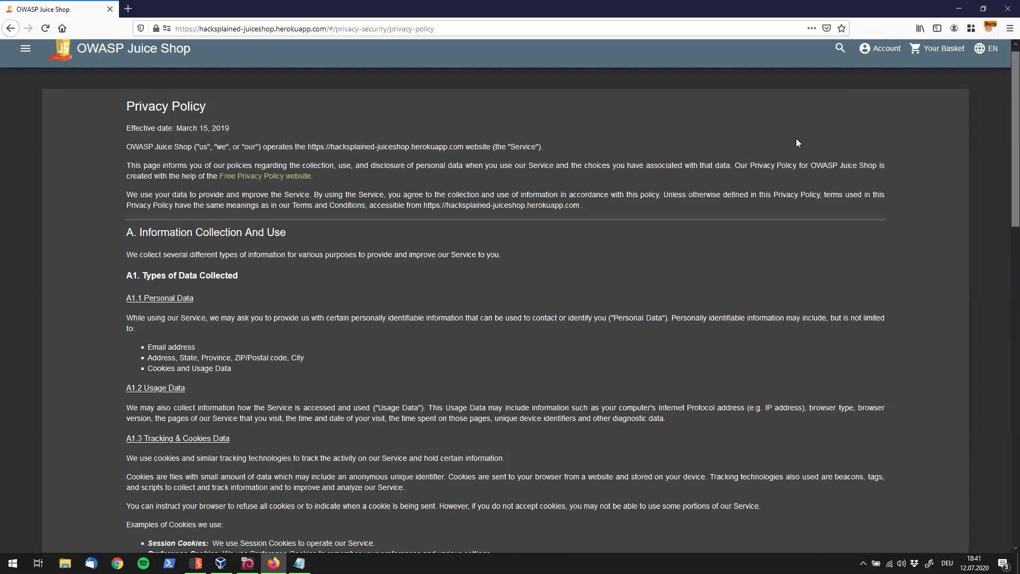
pyautogui.scroll(-2, 550, 319)
pyautogui.scroll(-5, 548, 101)
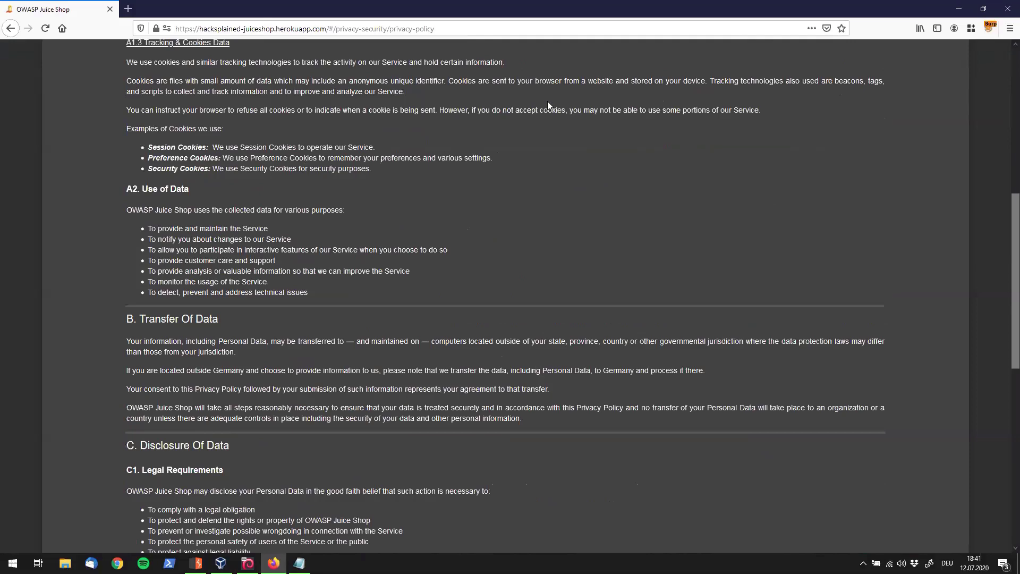
pyautogui.scroll(-3, 547, 101)
pyautogui.scroll(-2, 547, 102)
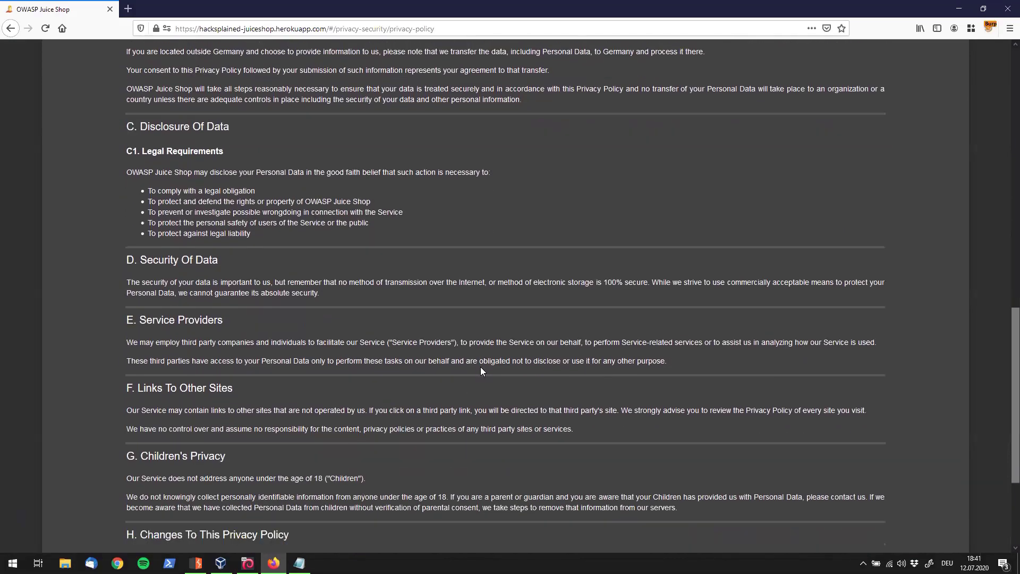
pyautogui.scroll(-3, 491, 200)
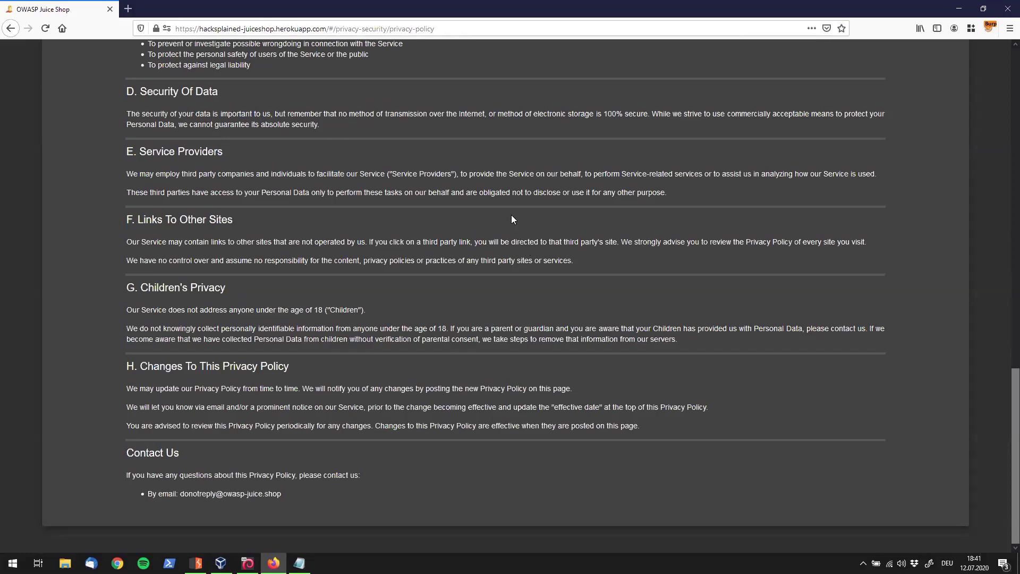
pyautogui.scroll(4, 441, 487)
pyautogui.scroll(5, 441, 487)
pyautogui.scroll(3, 426, 505)
pyautogui.scroll(2, 466, 176)
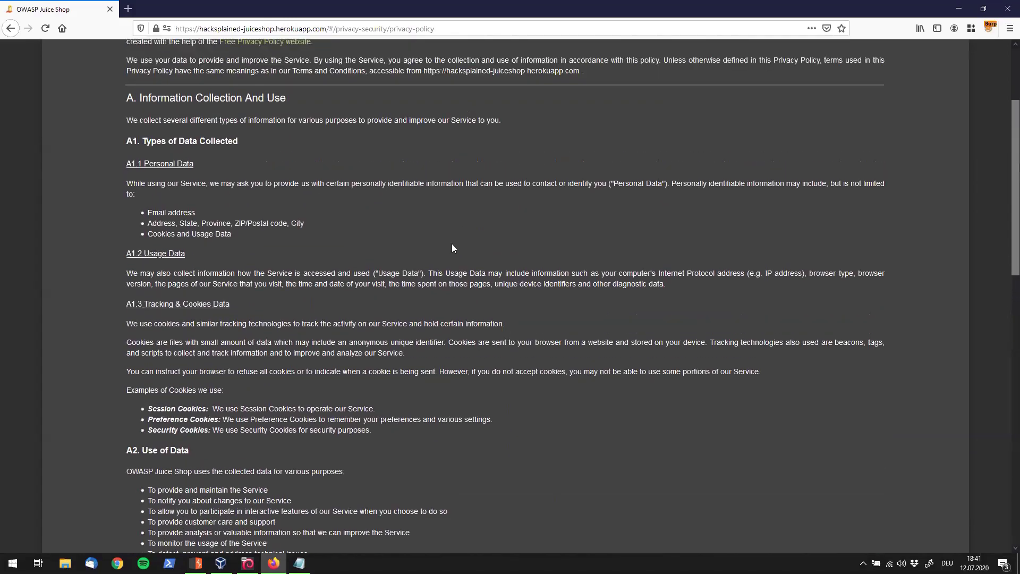
pyautogui.scroll(2, 452, 243)
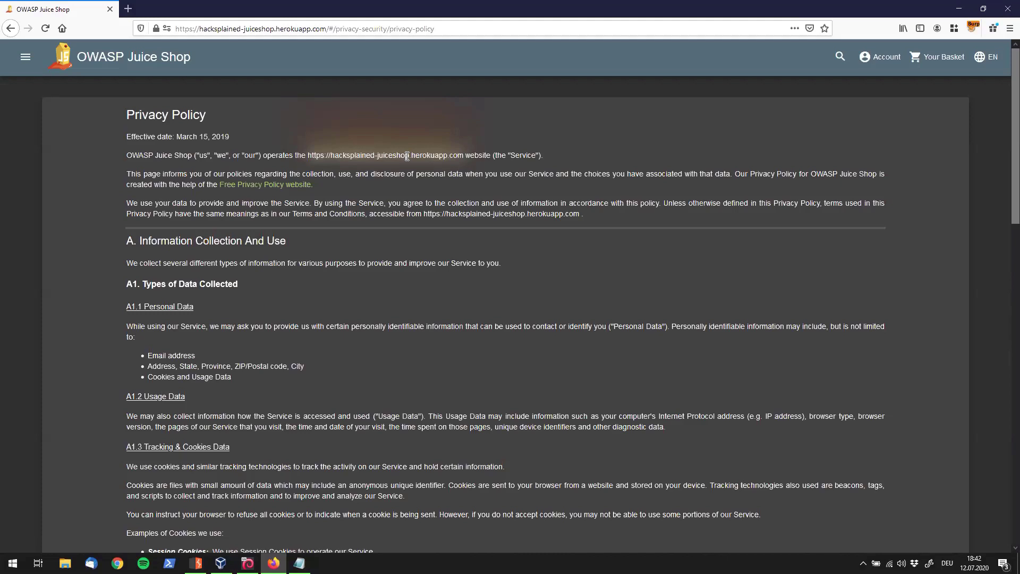
# - Inspect the first-paragraph site URL with the element picker, selecting its span.hot element
pyautogui.press('F12')
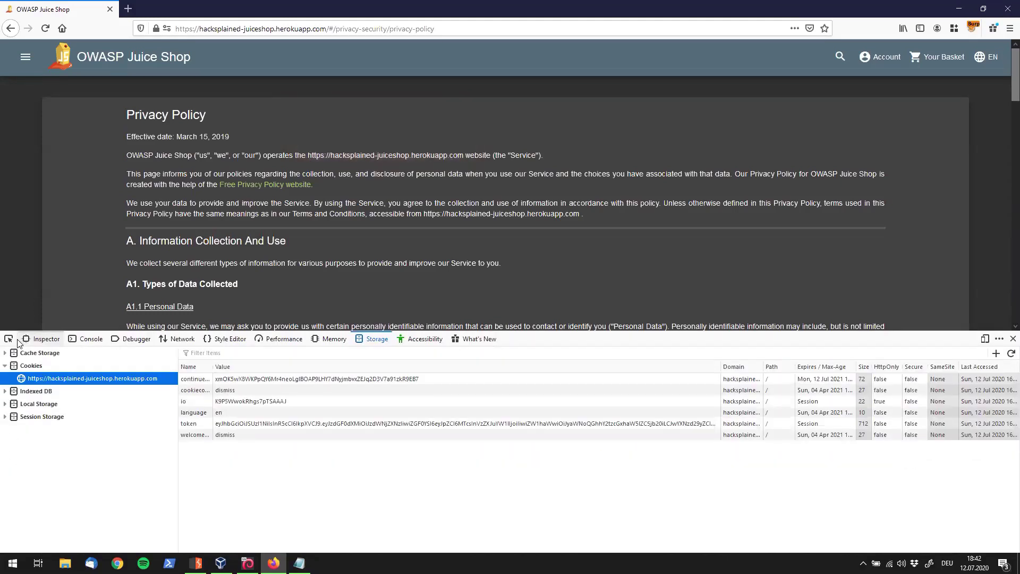
pyautogui.click(9, 339)
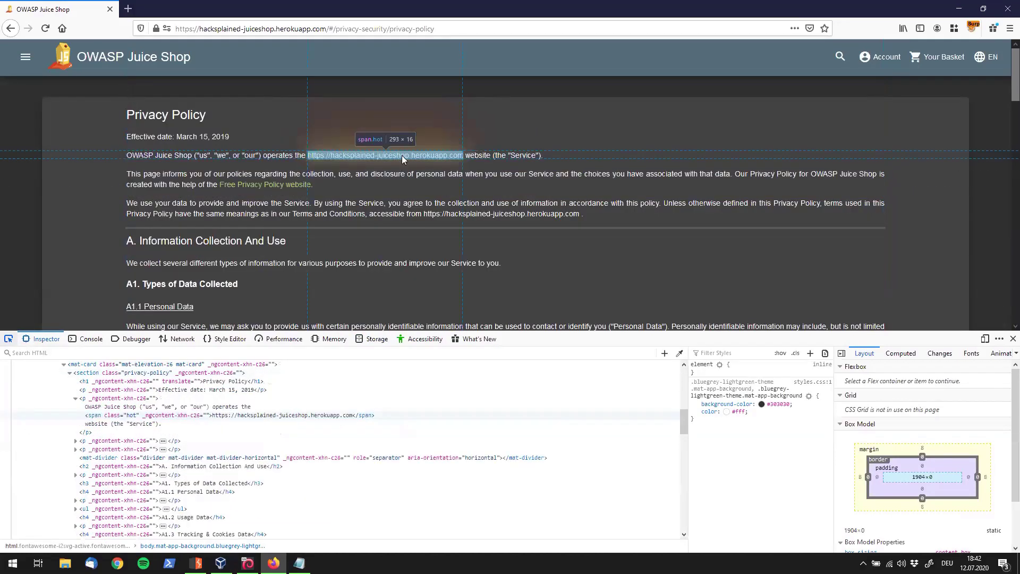
pyautogui.click(402, 155)
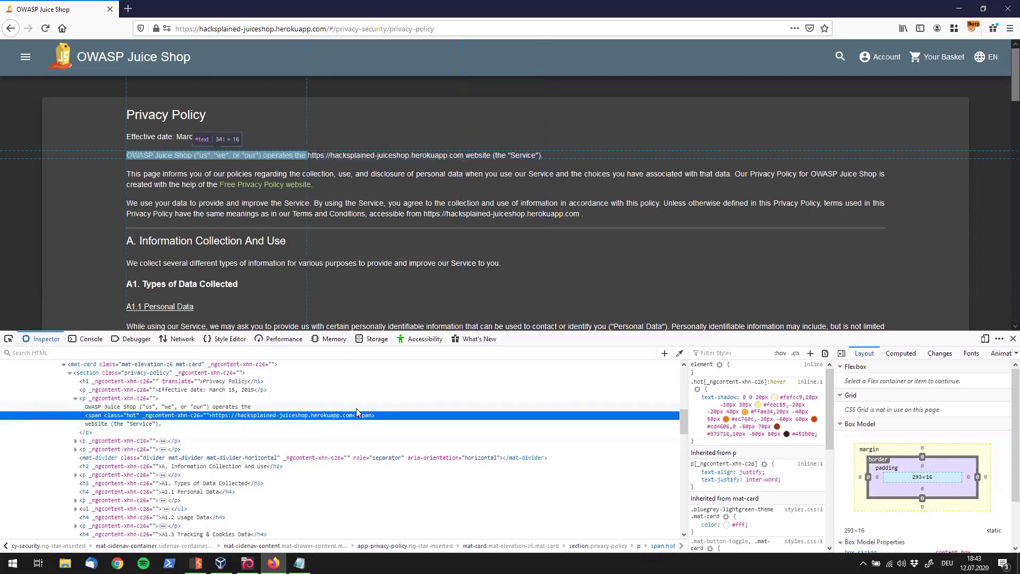
# - Search the markup for .hot, finding seven matches and stepping to the third
pyautogui.click(124, 352)
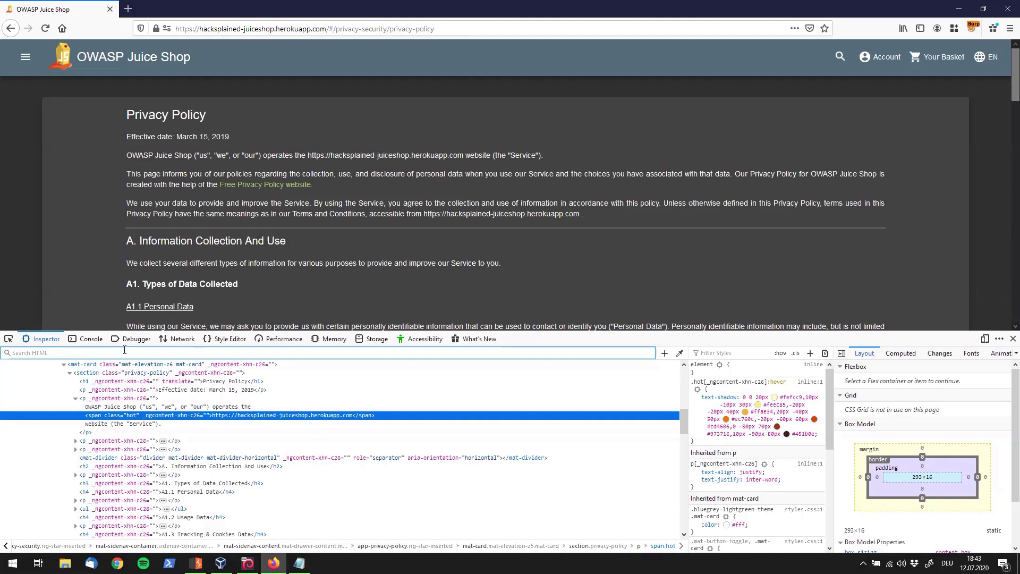
pyautogui.write('hot')
pyautogui.press('Return')
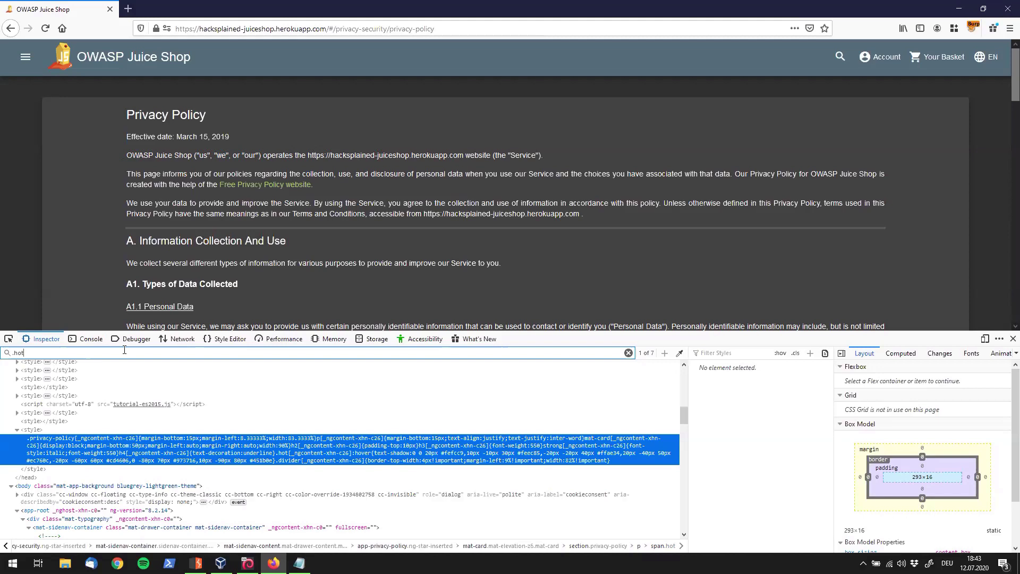
pyautogui.press('Return')
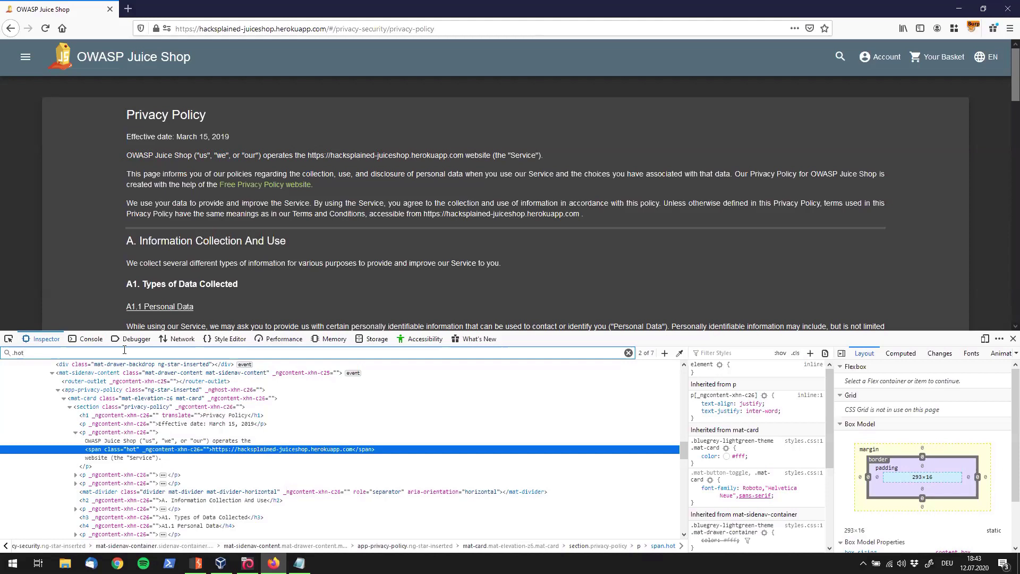
pyautogui.press('Return')
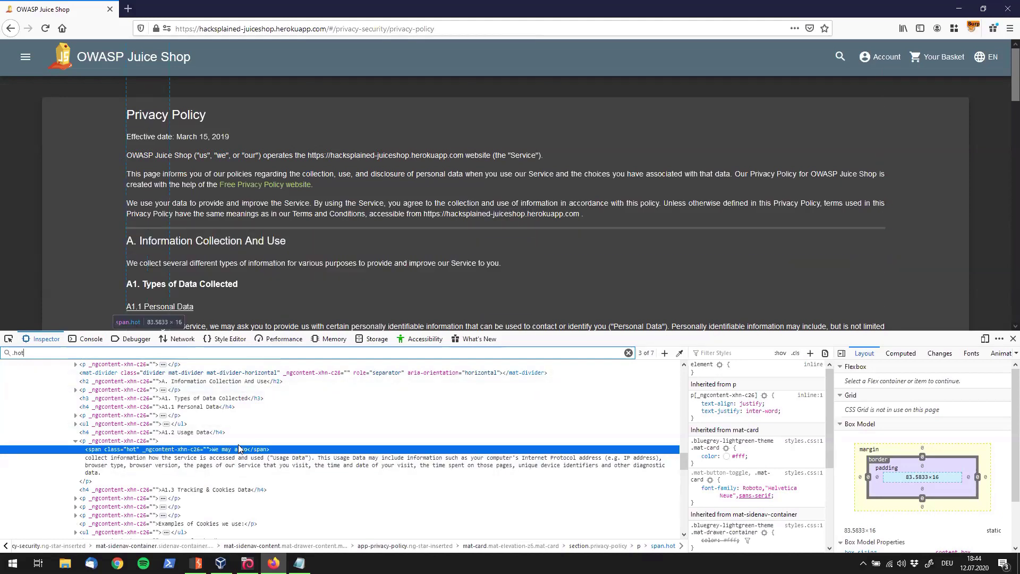
pyautogui.scroll(-3, 261, 296)
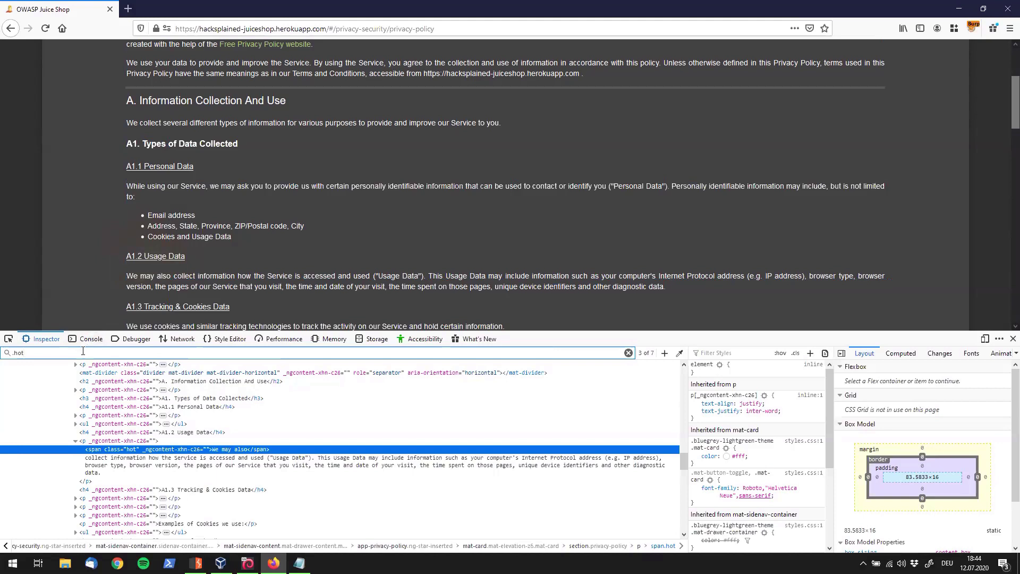
# - Step through the remaining hot-span matches and wrap around to the site URL span
pyautogui.click(84, 348)
pyautogui.press('Return')
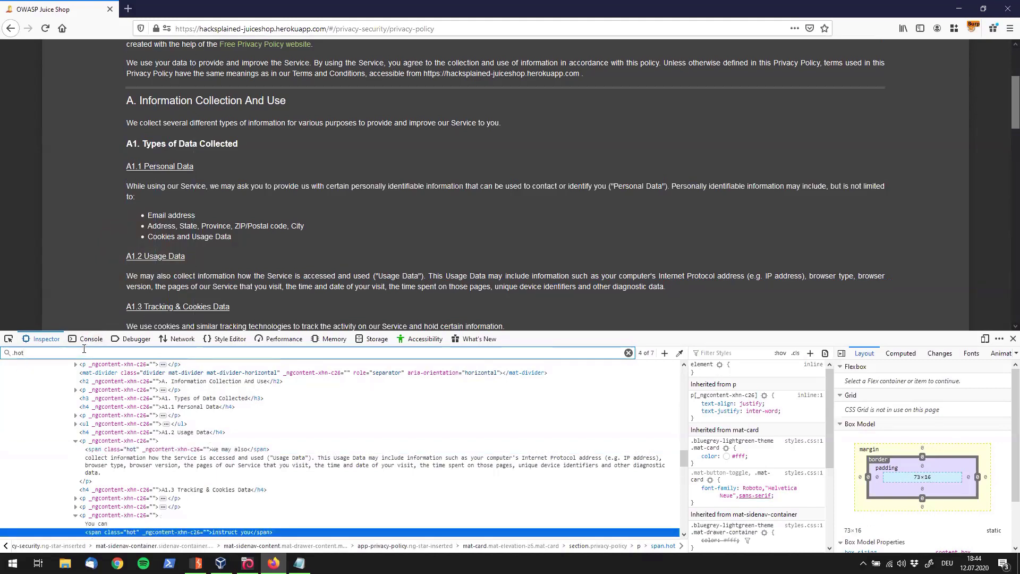
pyautogui.press('Return')
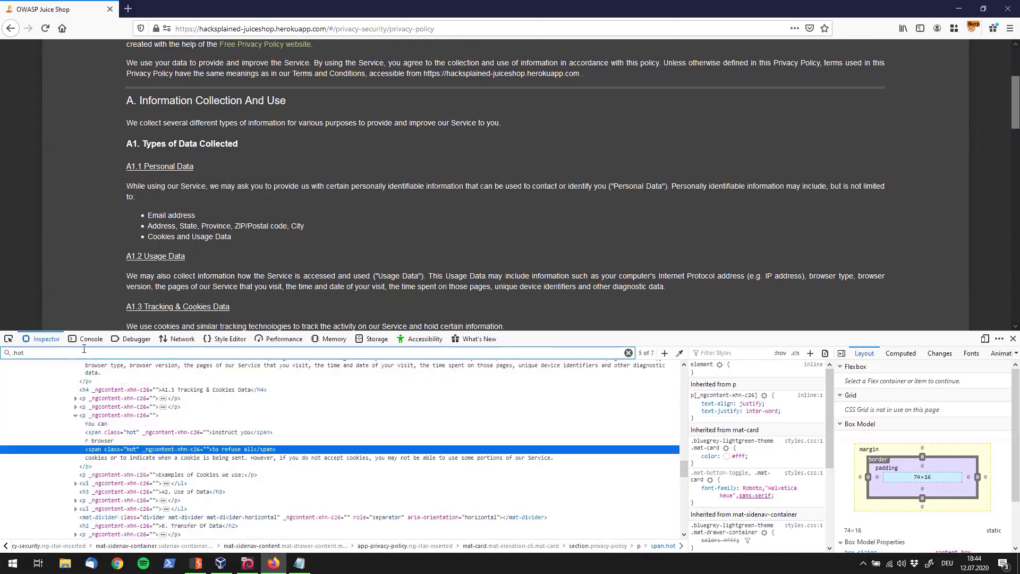
pyautogui.press('Return')
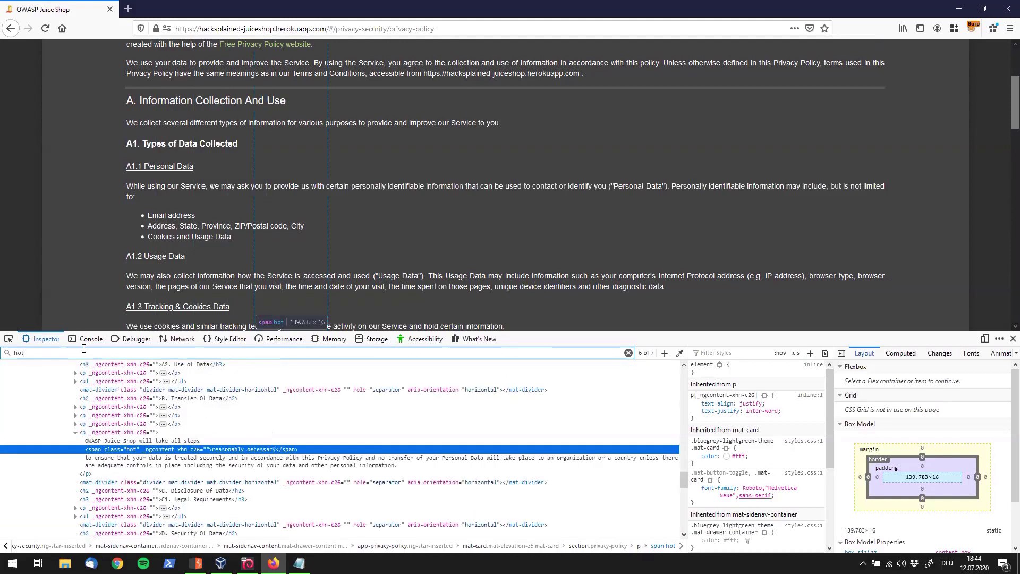
pyautogui.press('Return')
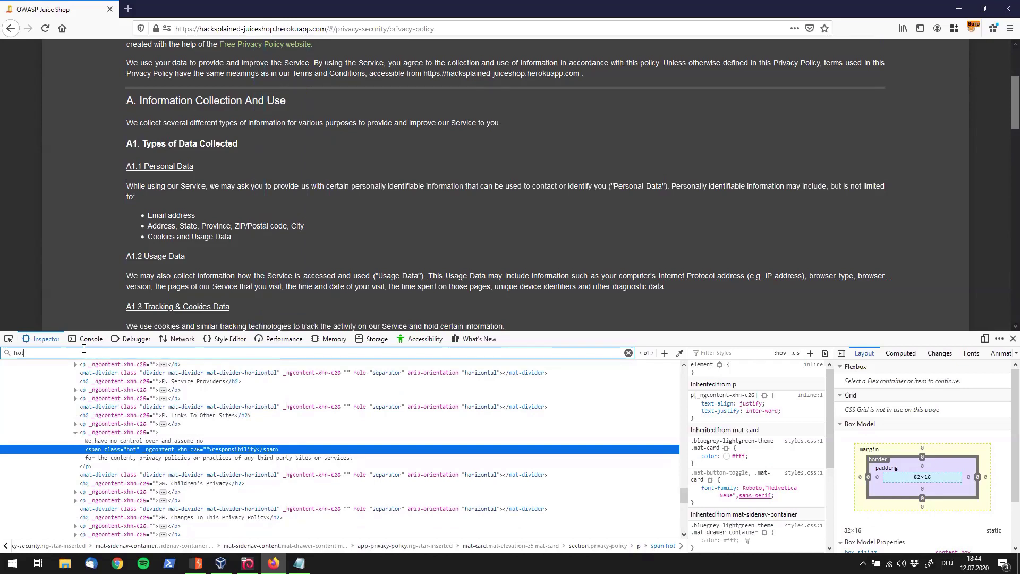
pyautogui.press('Return')
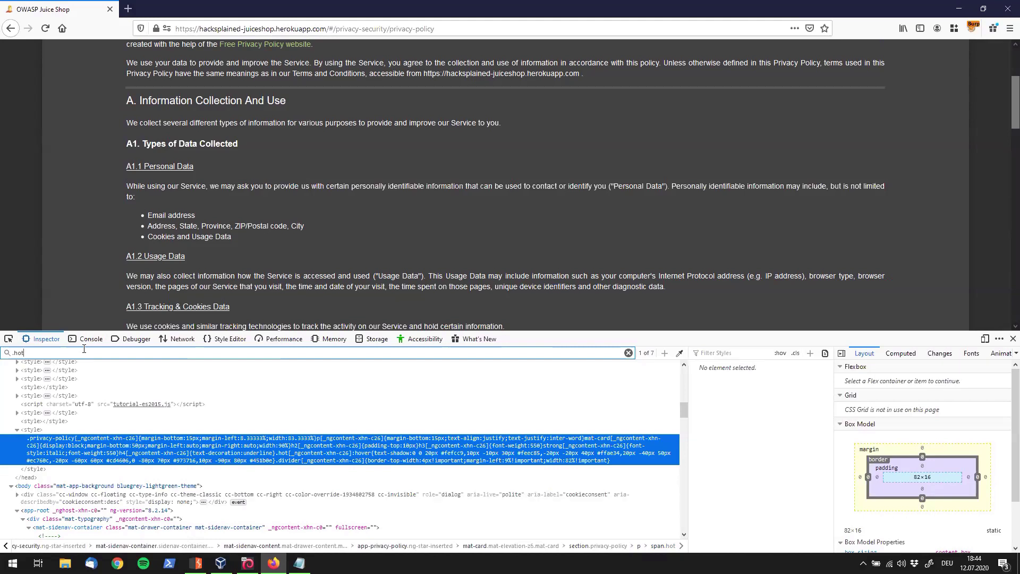
pyautogui.press('Return')
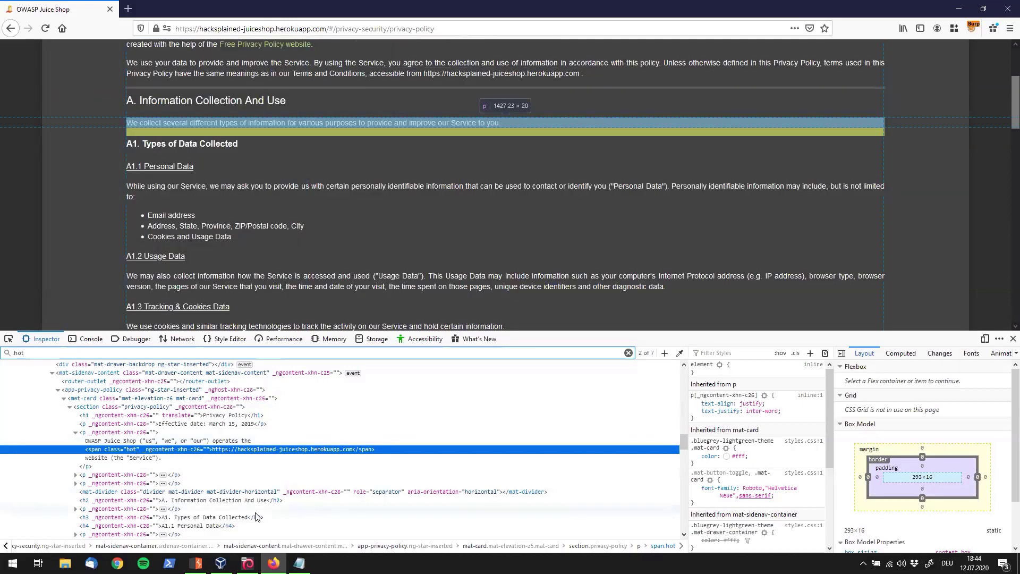
# - Copy the site address from the hot span and paste it into Notepad
pyautogui.doubleClick(214, 451)
pyautogui.hotkey('ctrl', 'c')
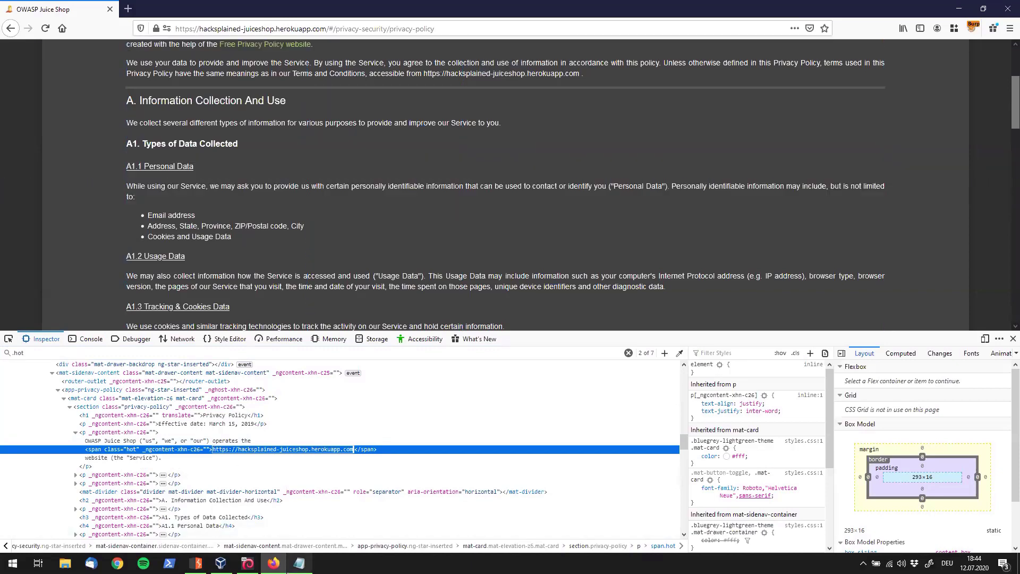
pyautogui.click(299, 563)
pyautogui.hotkey('ctrl', 'v')
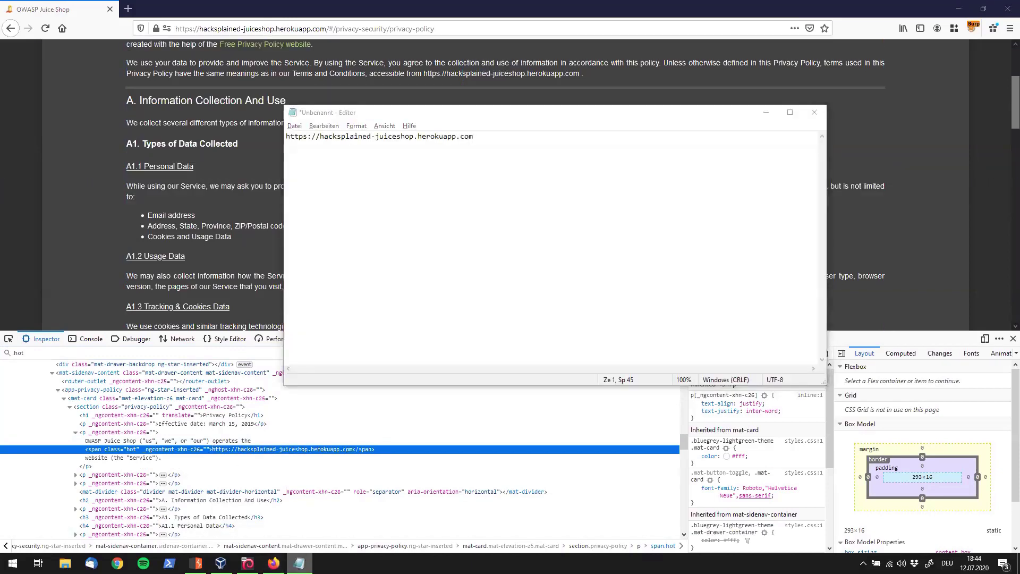
pyautogui.click(300, 563)
pyautogui.click(381, 355)
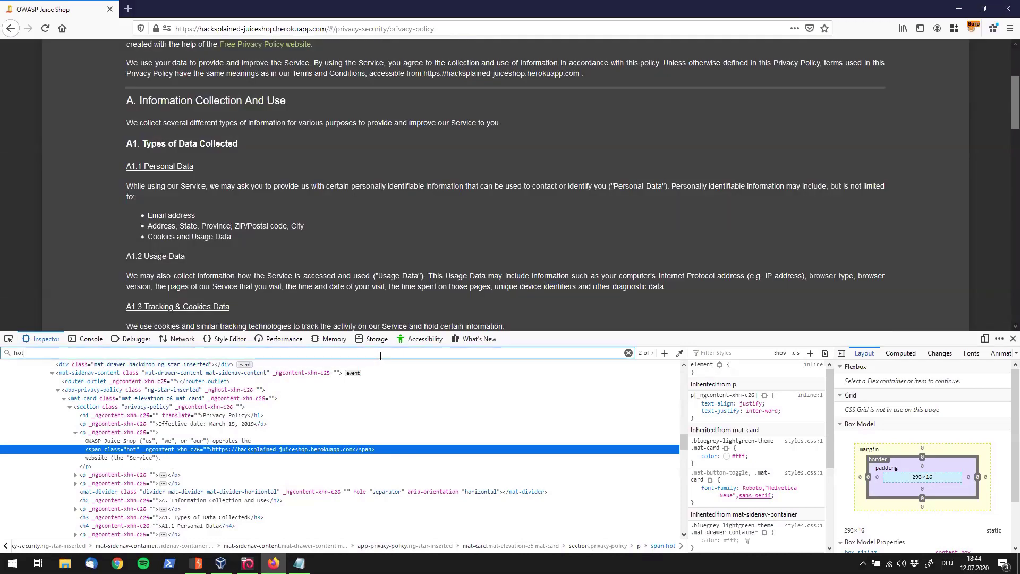
pyautogui.press('Return')
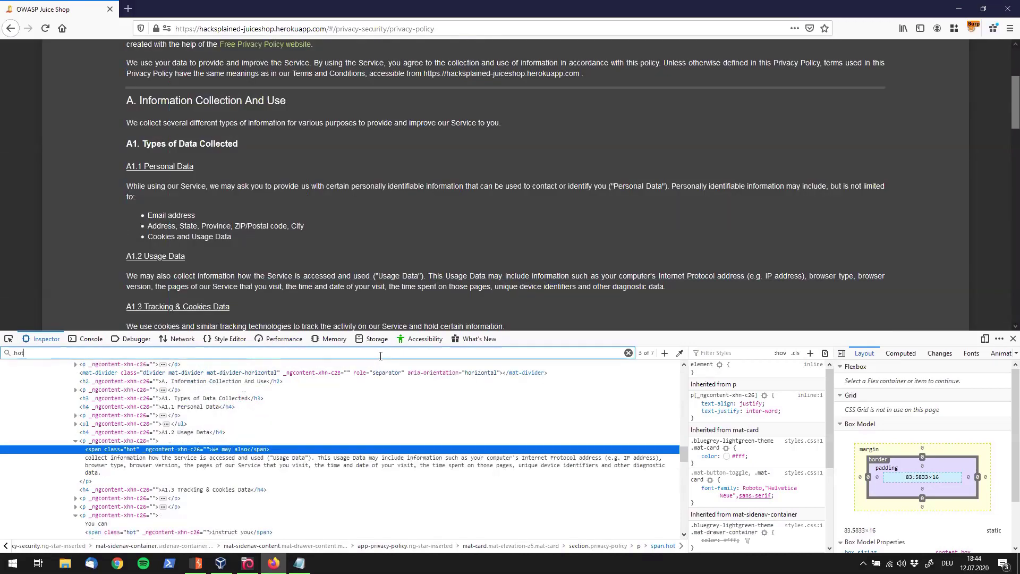
# - Copy the 'We may also' span text and paste it on a new Notepad line
pyautogui.click(223, 452)
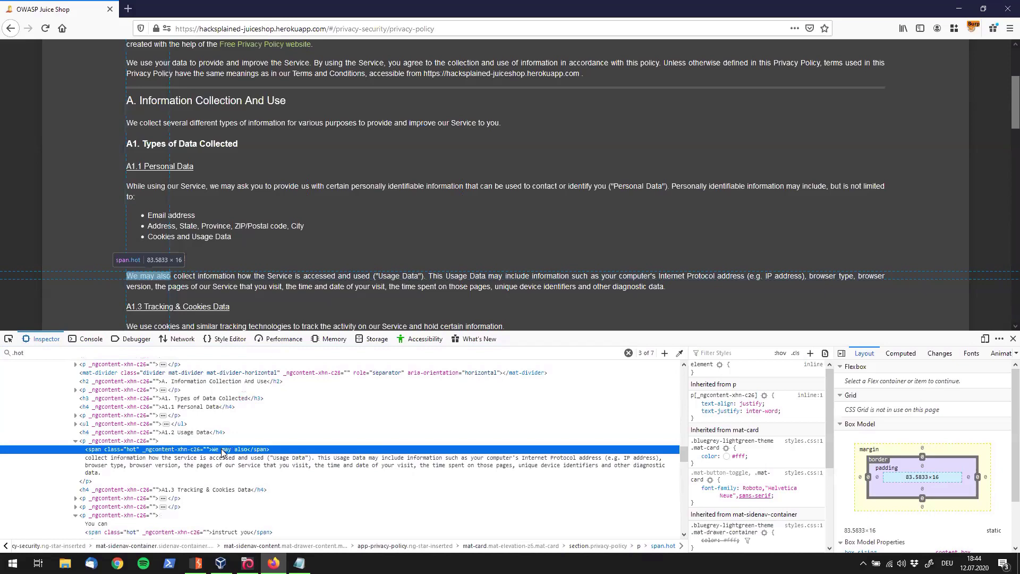
pyautogui.doubleClick(223, 451)
pyautogui.hotkey('ctrl', 'c')
pyautogui.hotkey('alt', 'Tab')
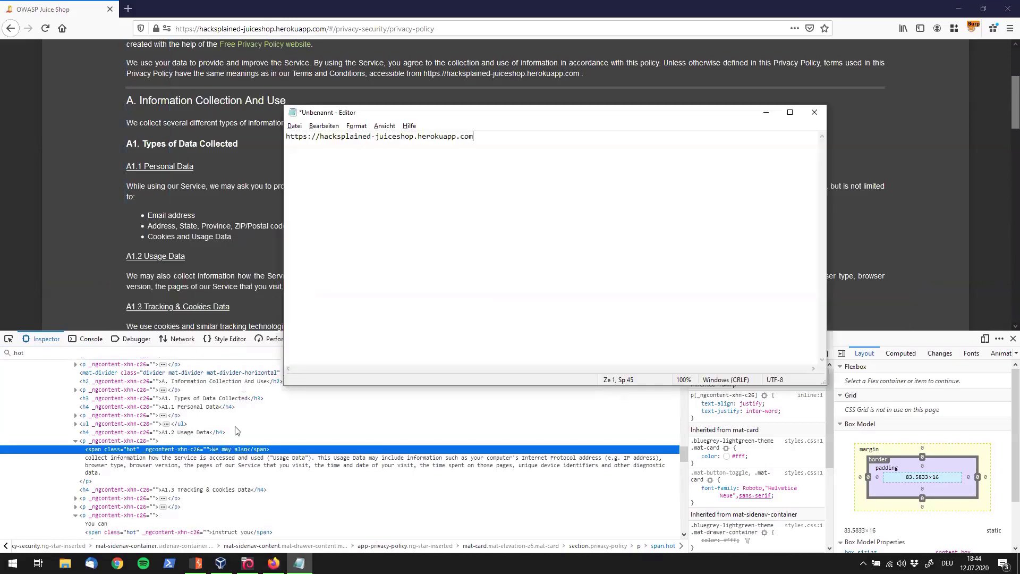
pyautogui.hotkey('ctrl', 'v')
pyautogui.hotkey('alt', 'Tab')
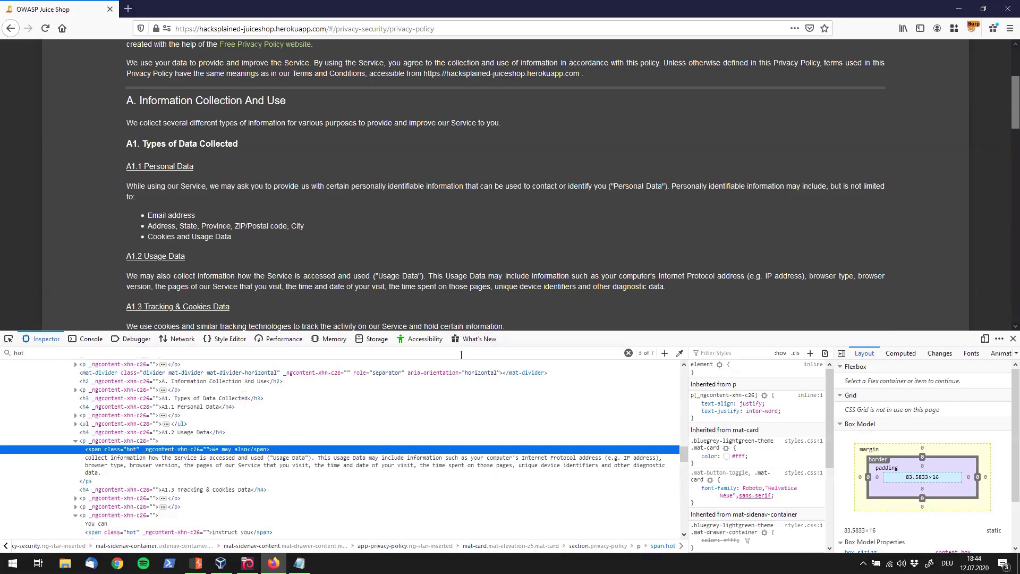
pyautogui.click(461, 355)
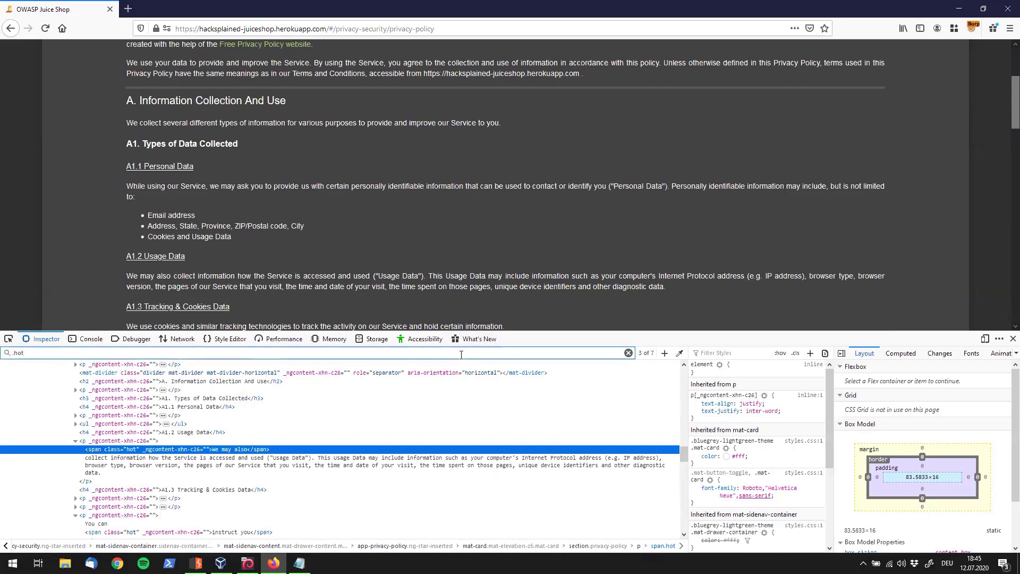
pyautogui.press('Return')
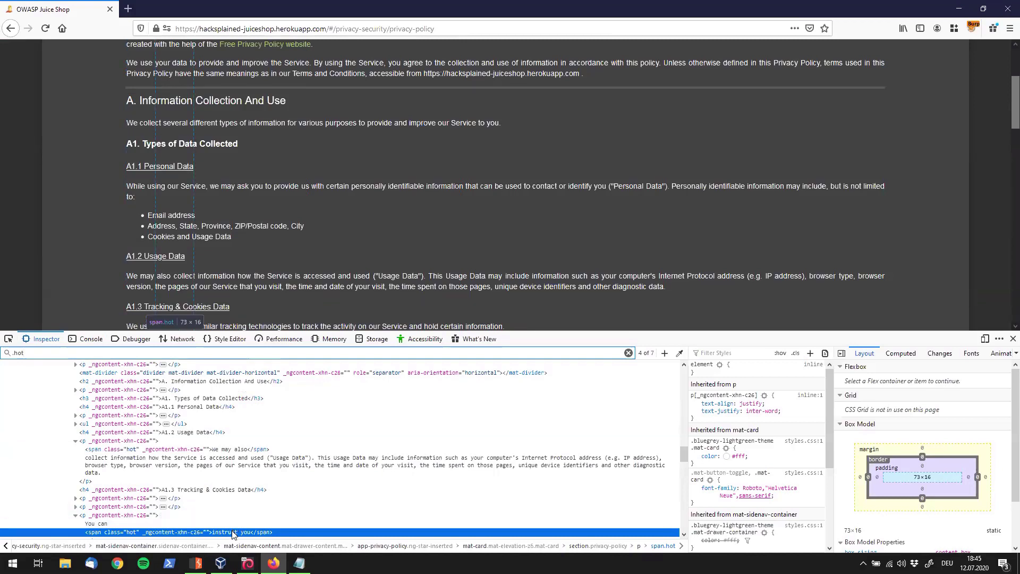
# - Note the remaining hot-span phrases on their own lines, through 'reasonably necessary' and 'responsibility'
pyautogui.press('Return')
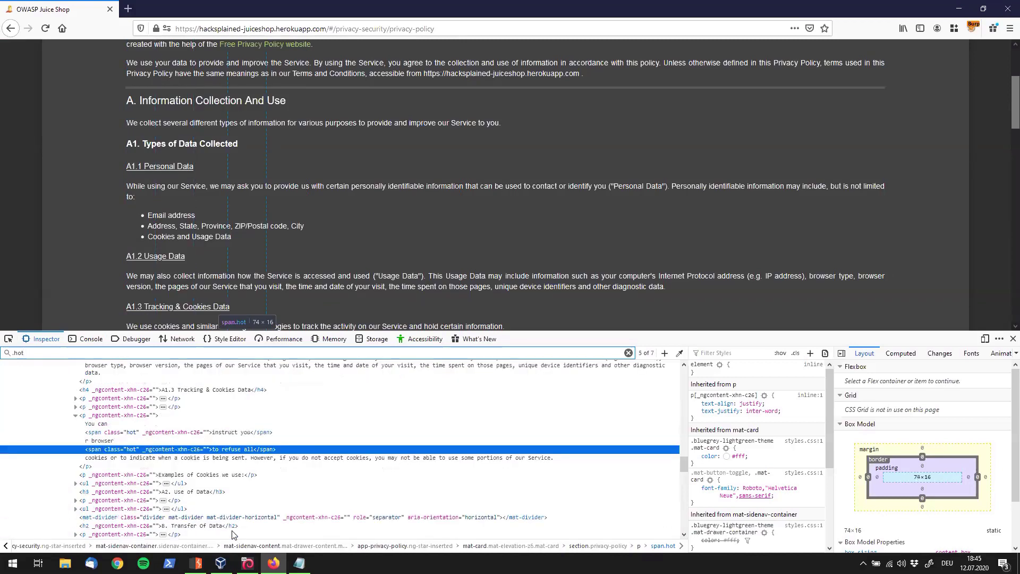
pyautogui.press('Return')
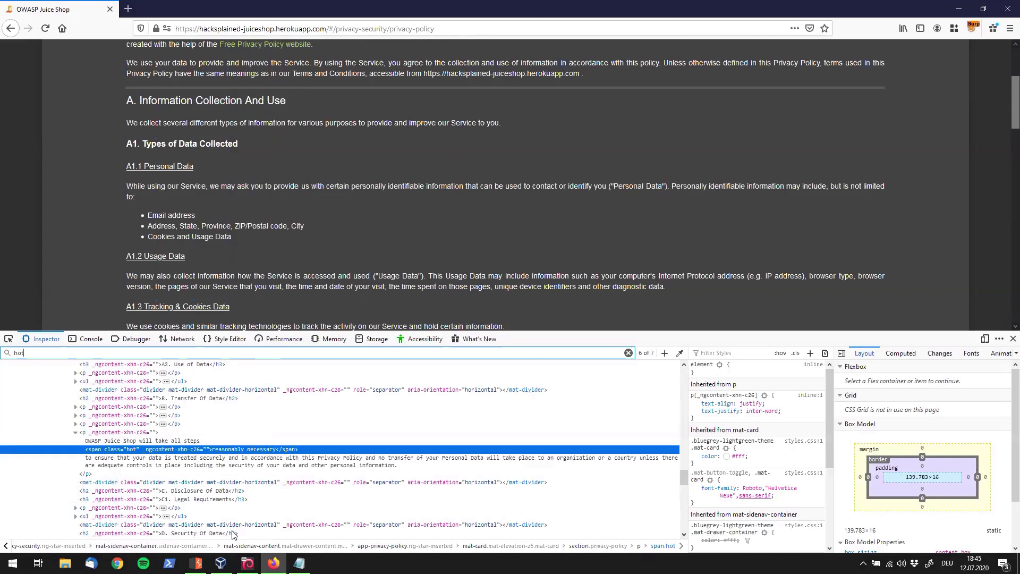
pyautogui.hotkey('alt', 'Tab')
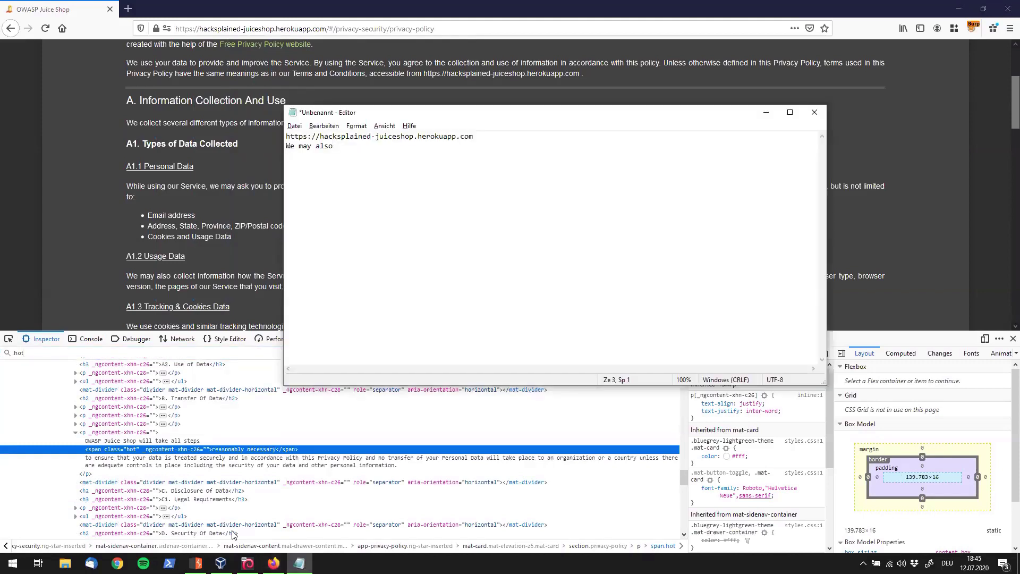
pyautogui.write('instruct you')
pyautogui.press('Return')
pyautogui.write('to ')
pyautogui.write('refuse')
pyautogui.write(' all')
pyautogui.press('Return')
pyautogui.write('reaso')
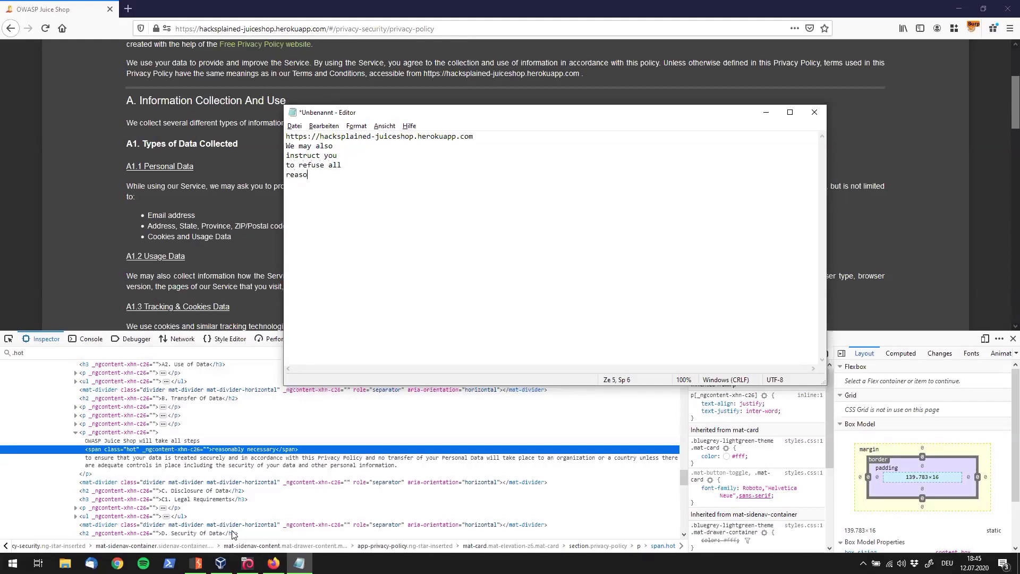
pyautogui.write('nably ne')
pyautogui.write('cessary')
pyautogui.click(168, 352)
pyautogui.press('Return')
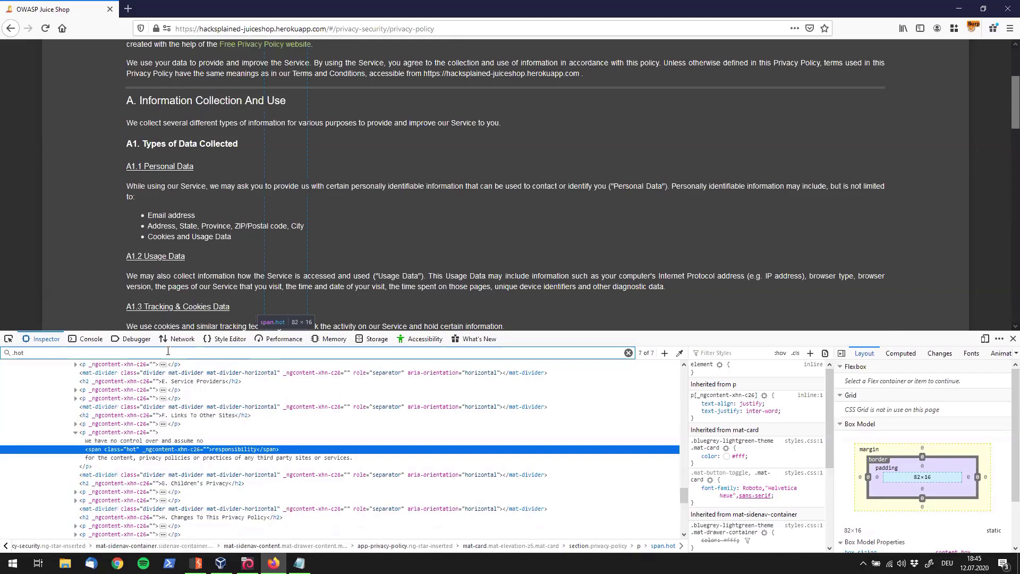
pyautogui.hotkey('alt', 'Tab')
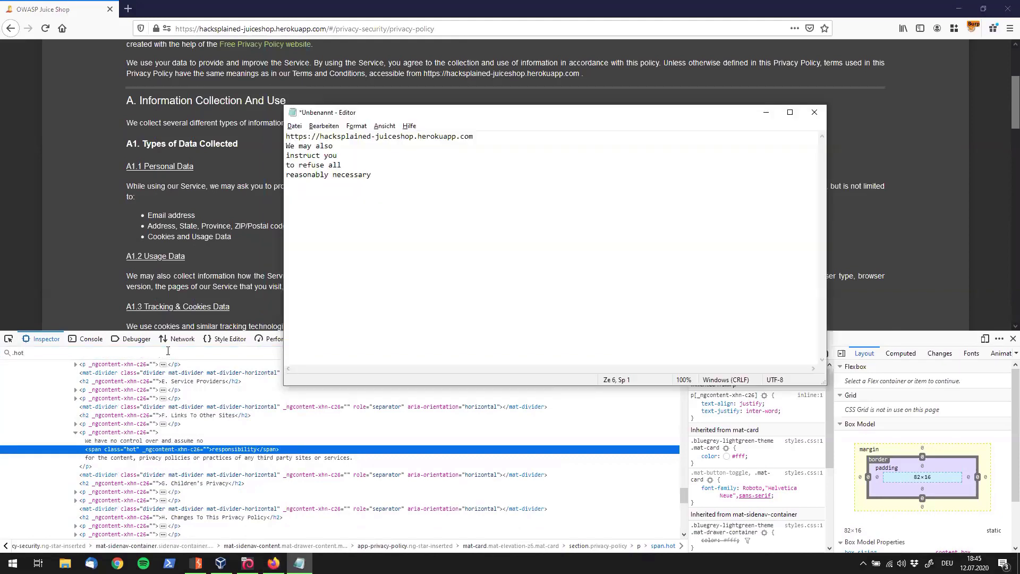
pyautogui.write('responsib')
pyautogui.write('ility')
# - Join 'We may also' and 'instruct you' onto the URL line with slashes, dismissing a VirtualBox error
pyautogui.press('Up')
pyautogui.press('Up')
pyautogui.press('Up')
pyautogui.press('End')
pyautogui.write('/')
pyautogui.press('Delete')
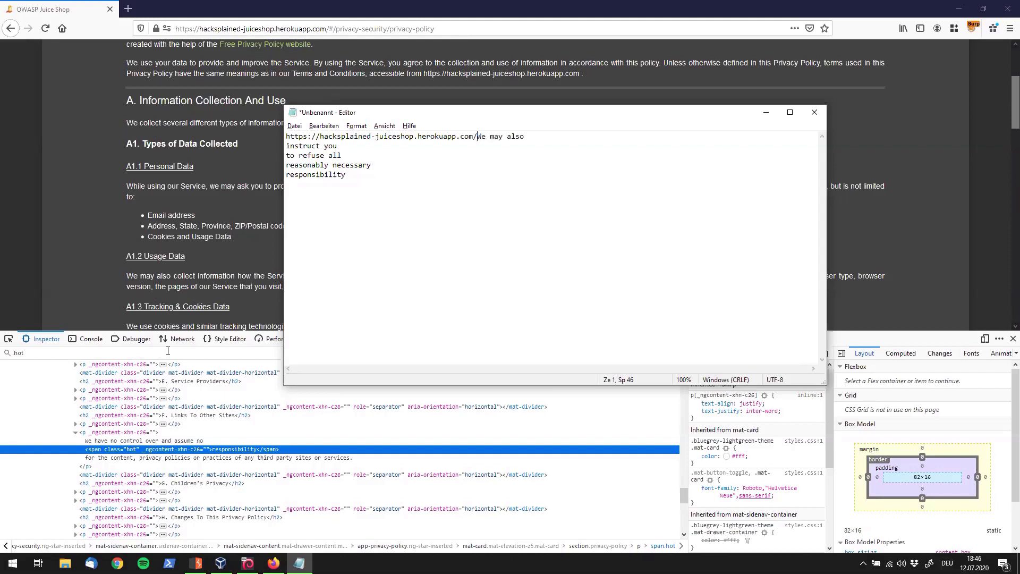
pyautogui.hotkey('shift', 'Right')
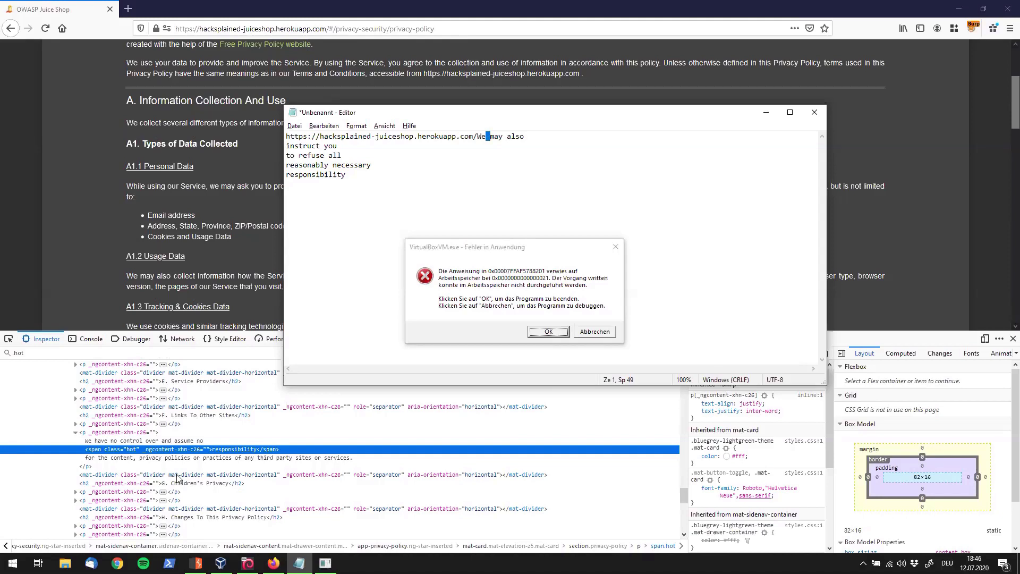
pyautogui.click(545, 332)
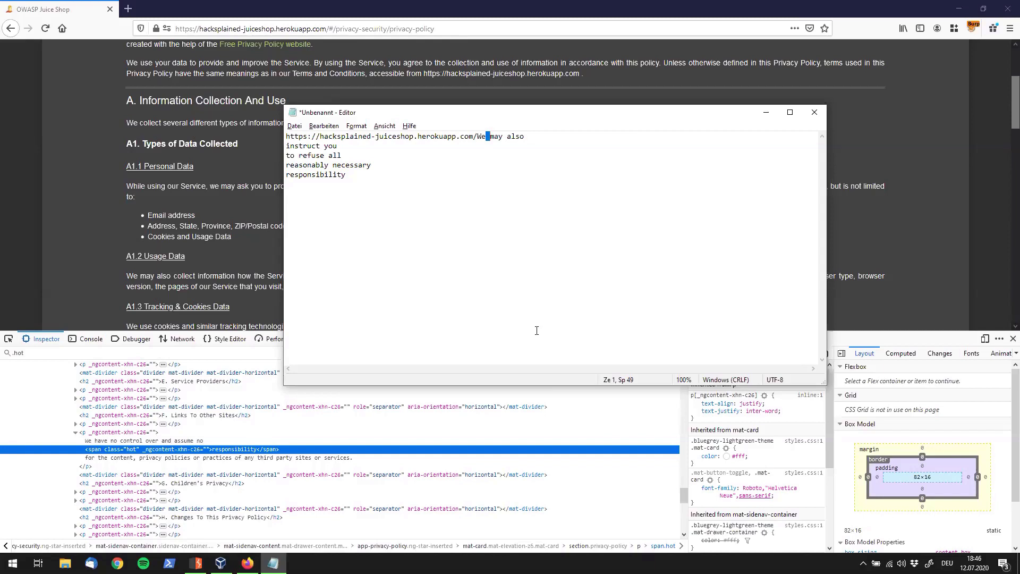
pyautogui.write('/')
pyautogui.hotkey('shift', 'Right')
pyautogui.write('7')
pyautogui.press('BackSpace')
pyautogui.write('/')
pyautogui.press('Delete')
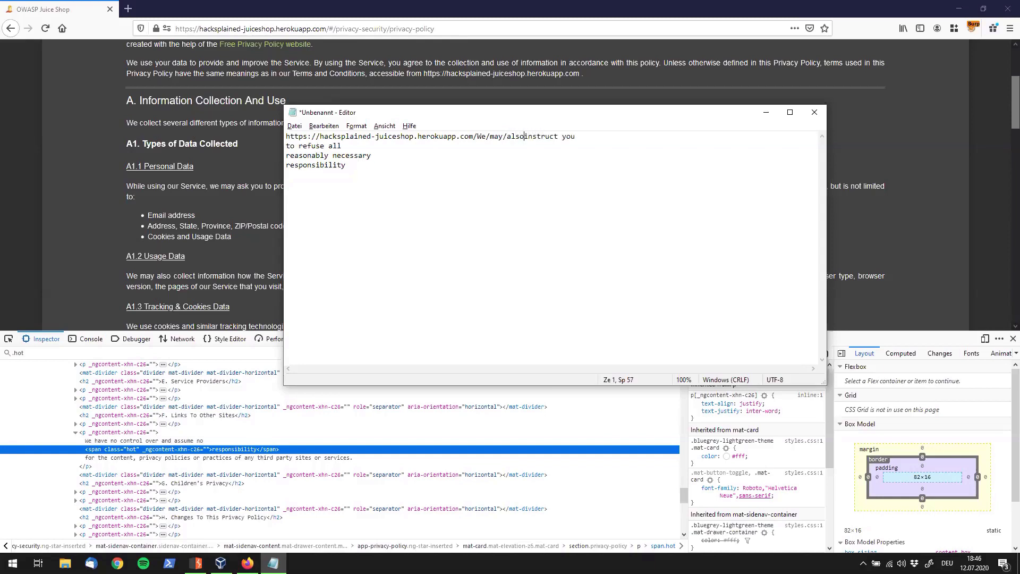
pyautogui.write('/')
pyautogui.hotkey('ctrl', 'Right')
pyautogui.press('BackSpace')
pyautogui.write('/')
# - Append 'to refuse all', 'reasonably necessary' and 'responsibility' with slashes and select the whole URL
pyautogui.press('End')
pyautogui.press('Delete')
pyautogui.write('/')
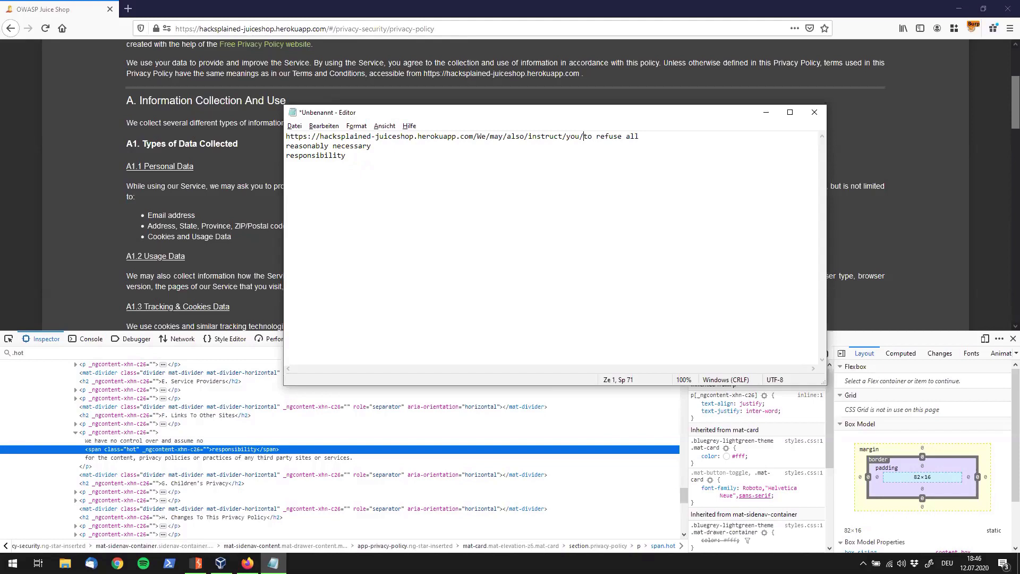
pyautogui.press('Delete')
pyautogui.write('/')
pyautogui.press('Right')
pyautogui.press('Right')
pyautogui.press('Delete')
pyautogui.write('/')
pyautogui.press('Delete')
pyautogui.write('/')
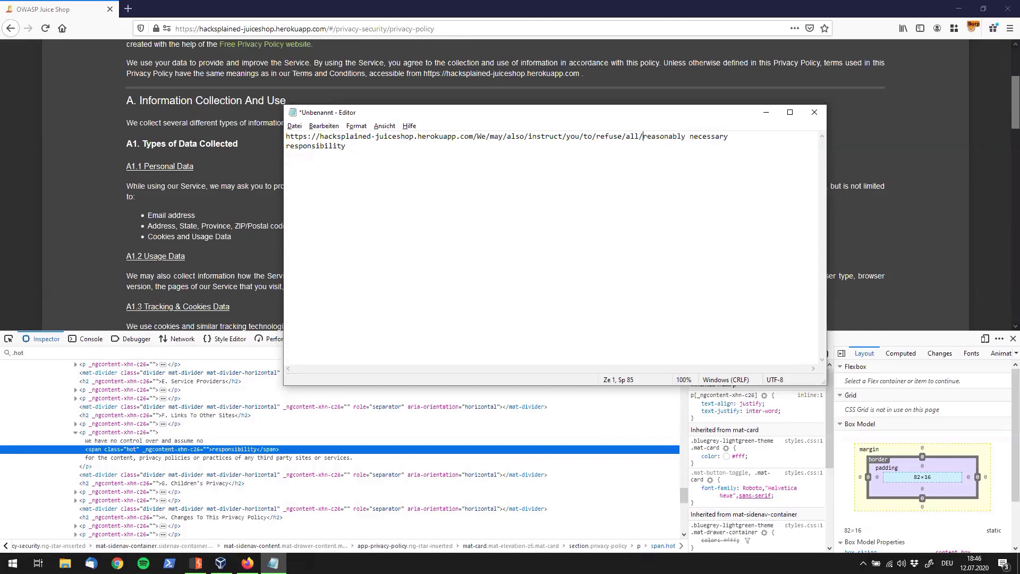
pyautogui.press('BackSpace')
pyautogui.write('/')
pyautogui.press('End')
pyautogui.press('Delete')
pyautogui.write('/')
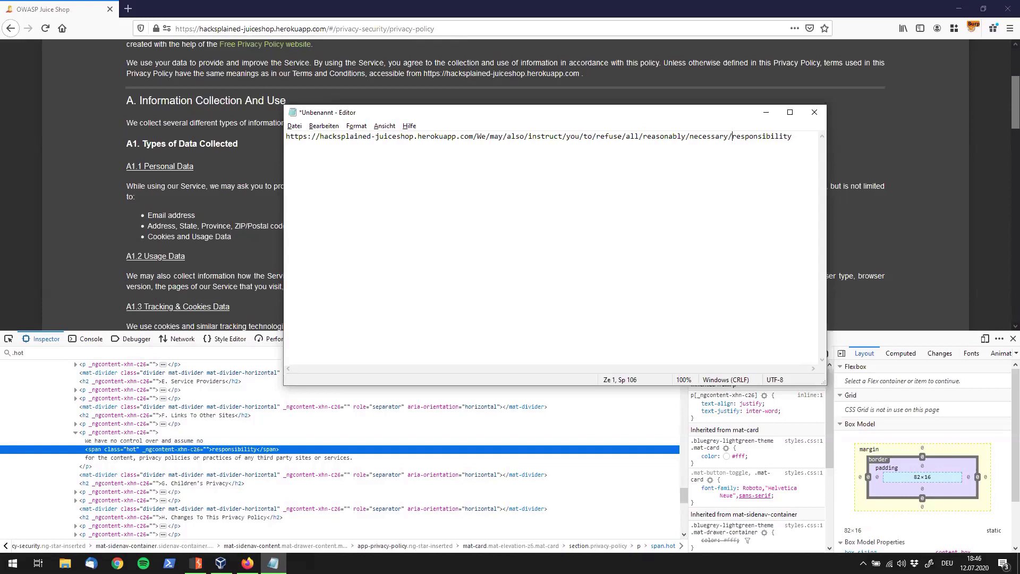
pyautogui.hotkey('ctrl', 'a')
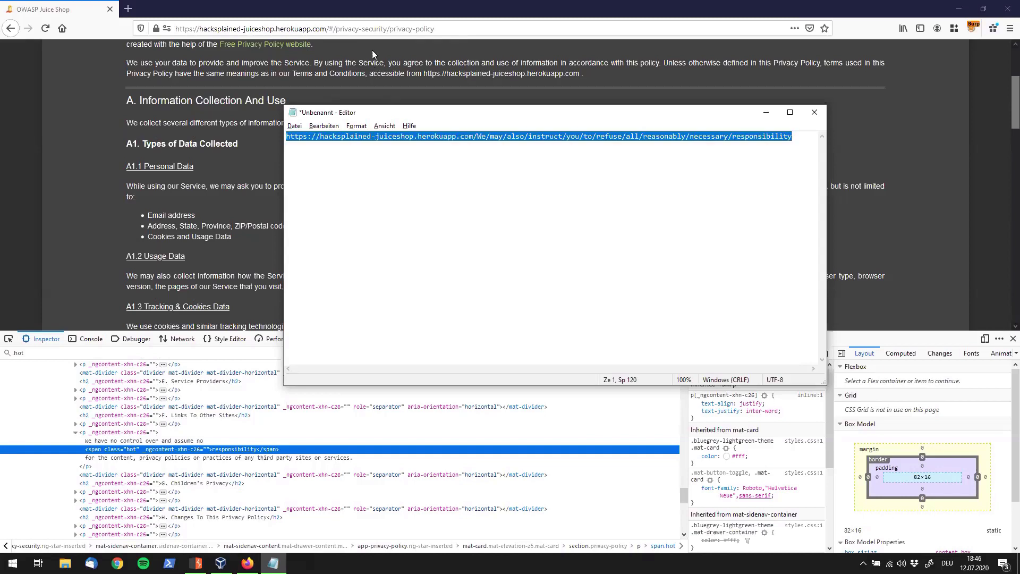
# - Visit the assembled slash-joined hot-word URL, which returns a 404 for thank-you.jpg
pyautogui.click(381, 28)
pyautogui.hotkey('ctrl', 'v')
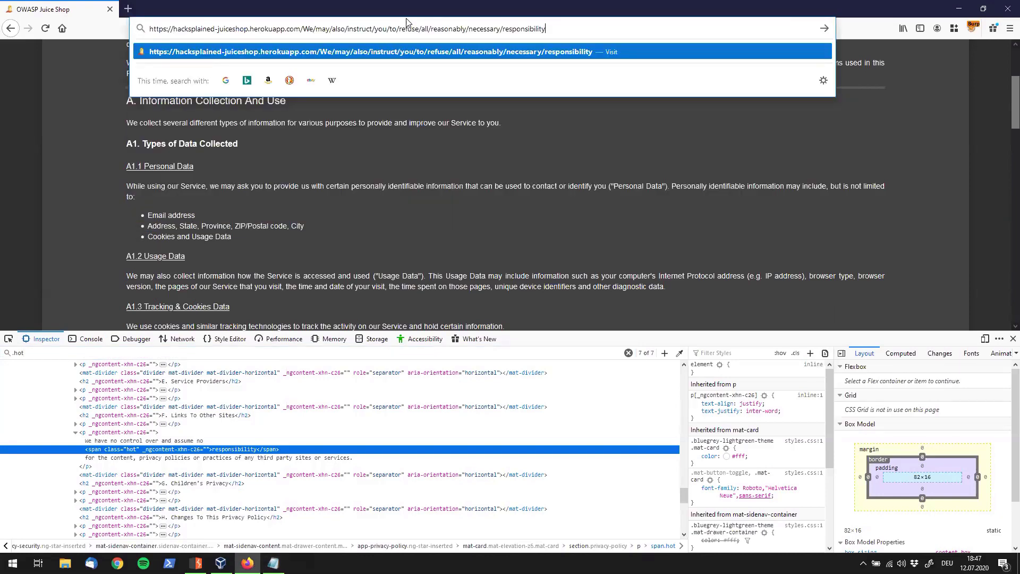
pyautogui.press('Return')
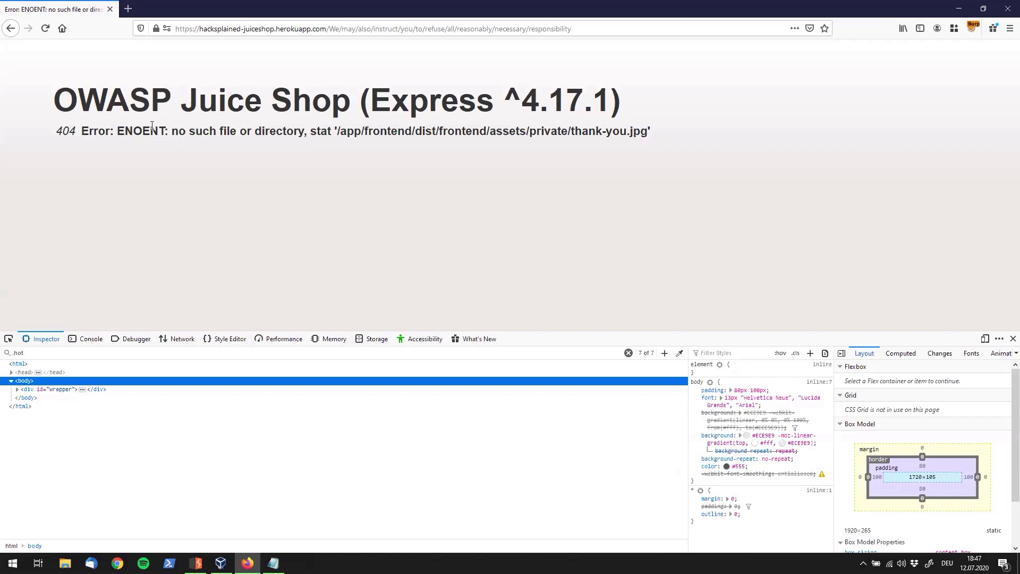
# - Go back to the privacy policy page showing the solved-challenge banners
pyautogui.click(10, 29)
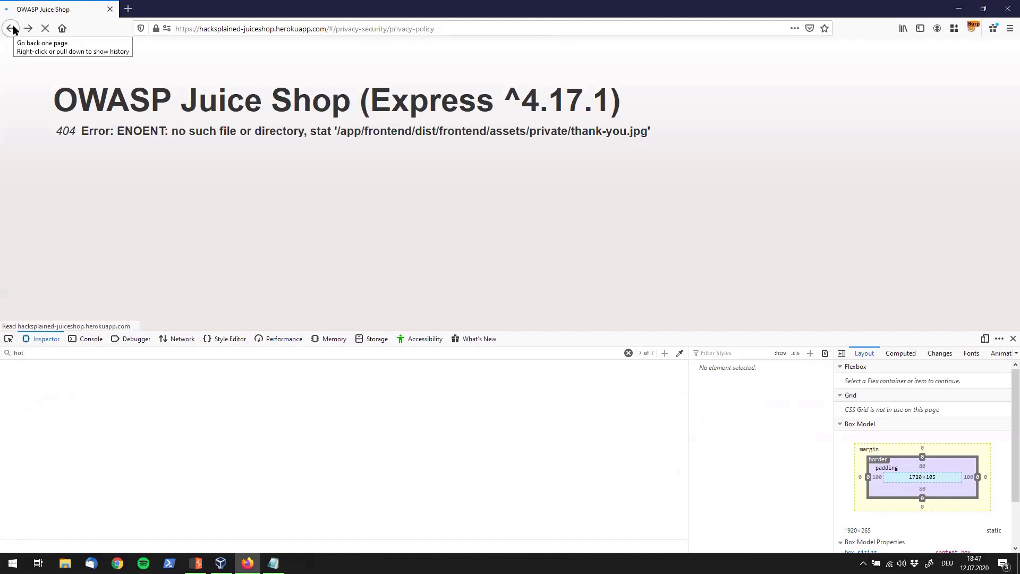